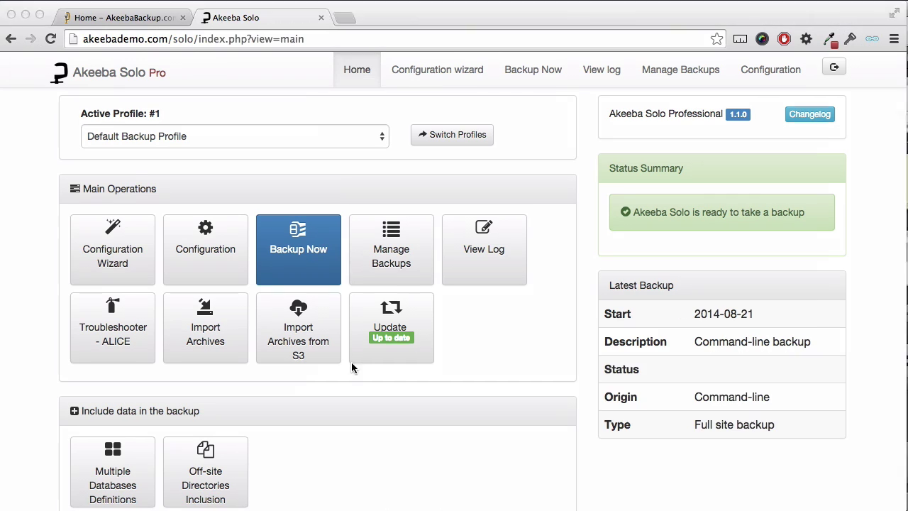
- Switch the active backup profile to the Automated Backup Profile (#5)
click(323, 137)
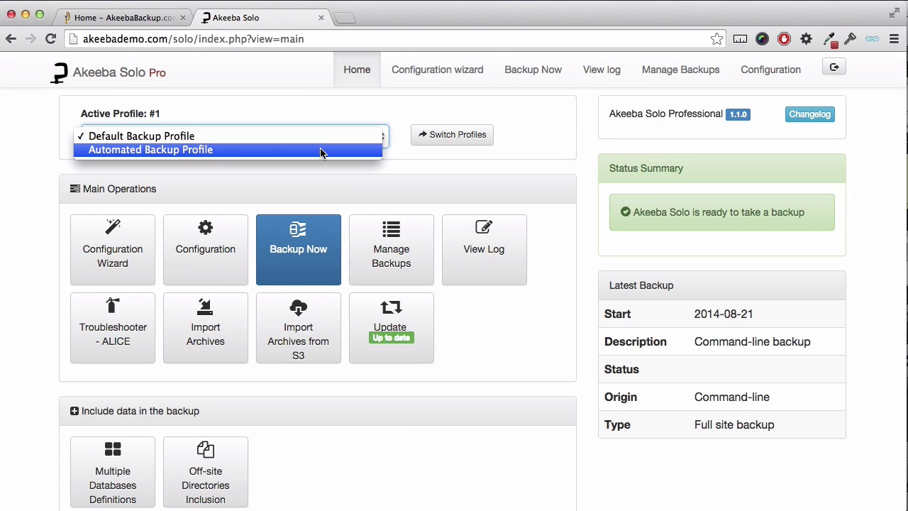
click(320, 150)
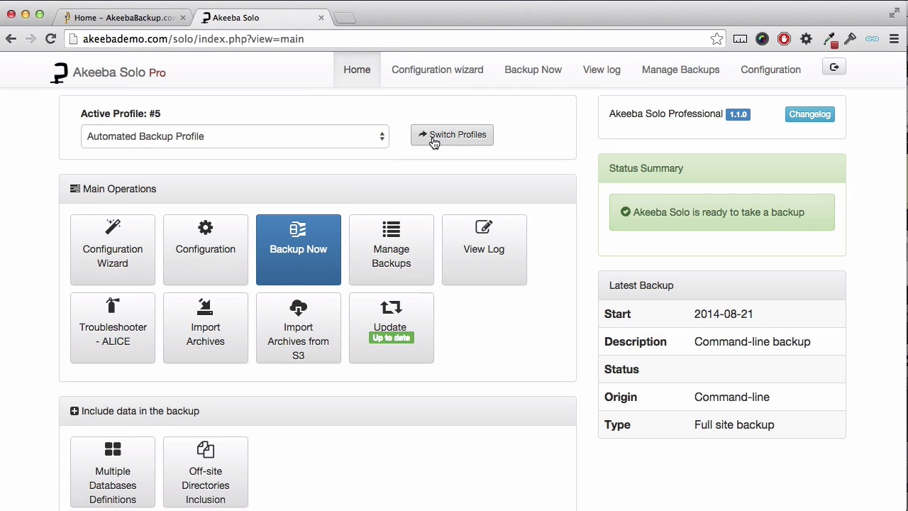
- Open the Automated Backup Profile's configuration at its Quota management section
click(228, 263)
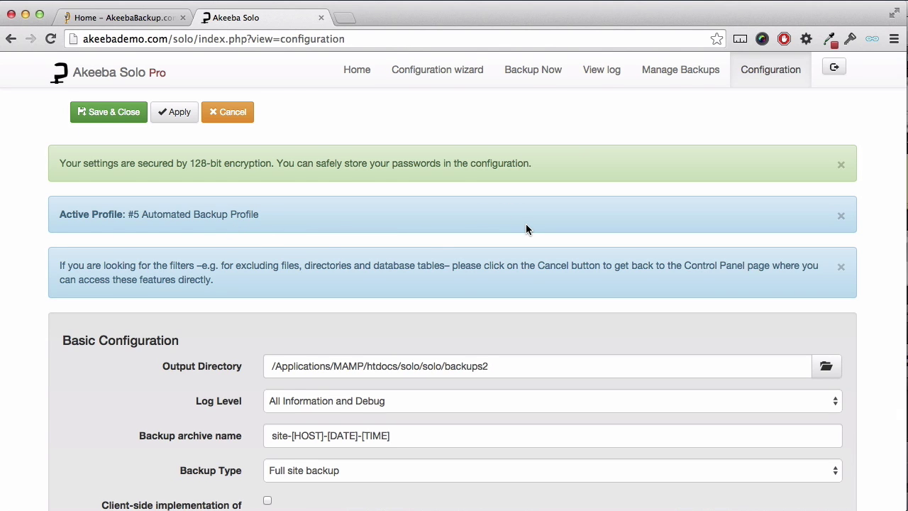
scroll(526, 223, down, 3)
scroll(526, 224, down, 3)
scroll(526, 224, down, 5)
scroll(527, 225, down, 5)
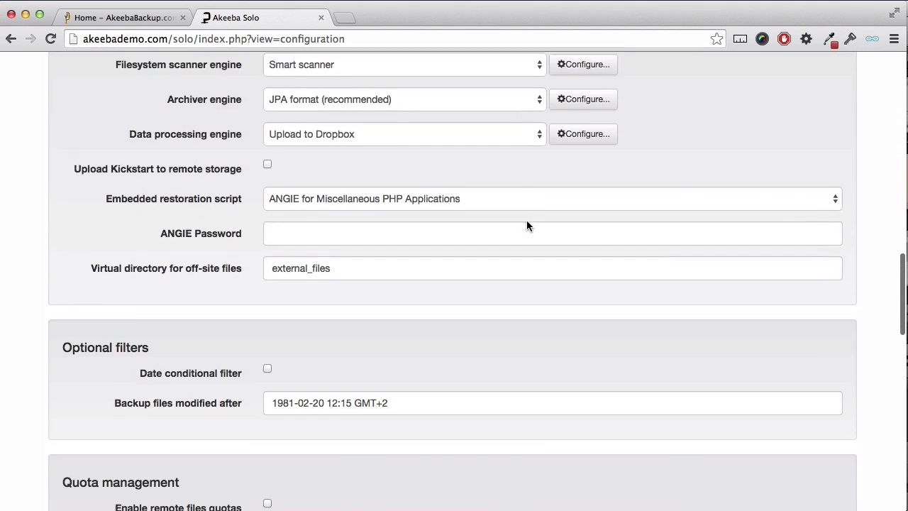
scroll(526, 224, down, 4)
scroll(526, 224, down, 2)
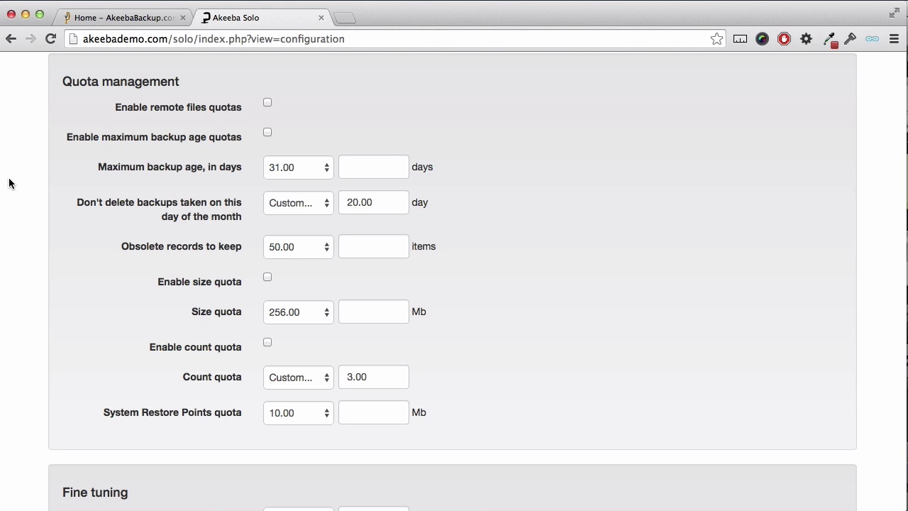
- Enable the size quota at 256.00 Mb, with maximum backup age quotas left off
click(267, 132)
click(268, 132)
click(267, 278)
click(322, 315)
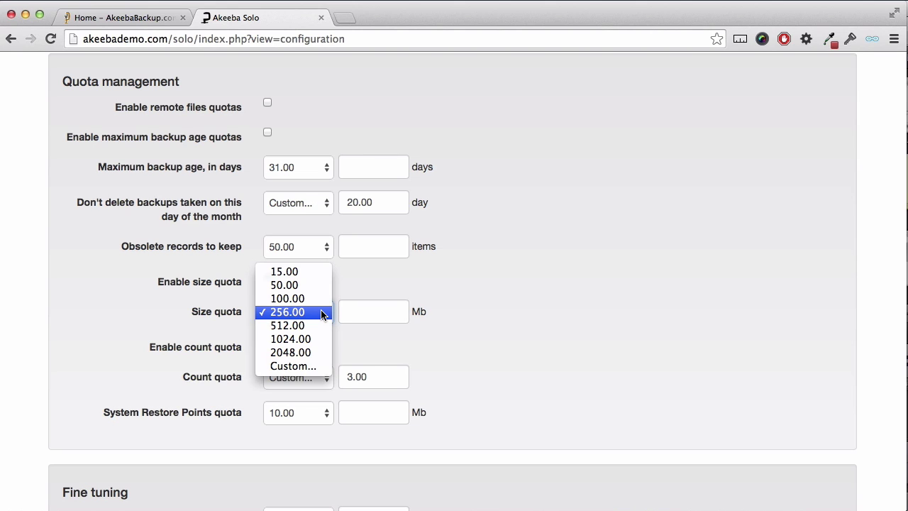
click(322, 313)
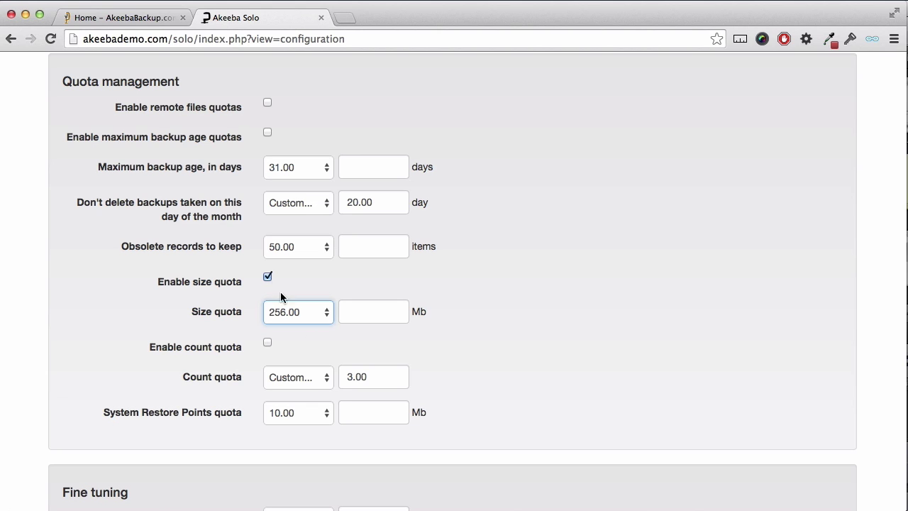
- Turn off size and count quotas (after trying count 3) and enable maximum backup age quotas
click(267, 276)
click(266, 344)
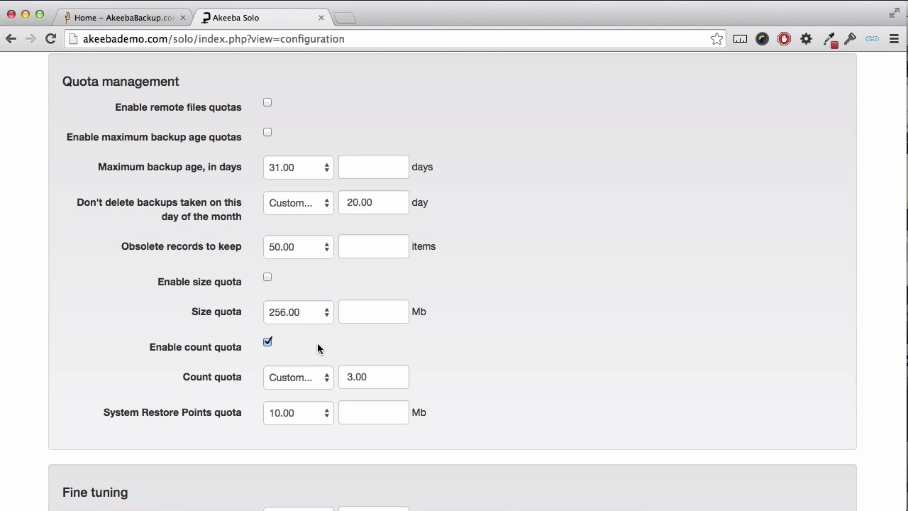
click(316, 376)
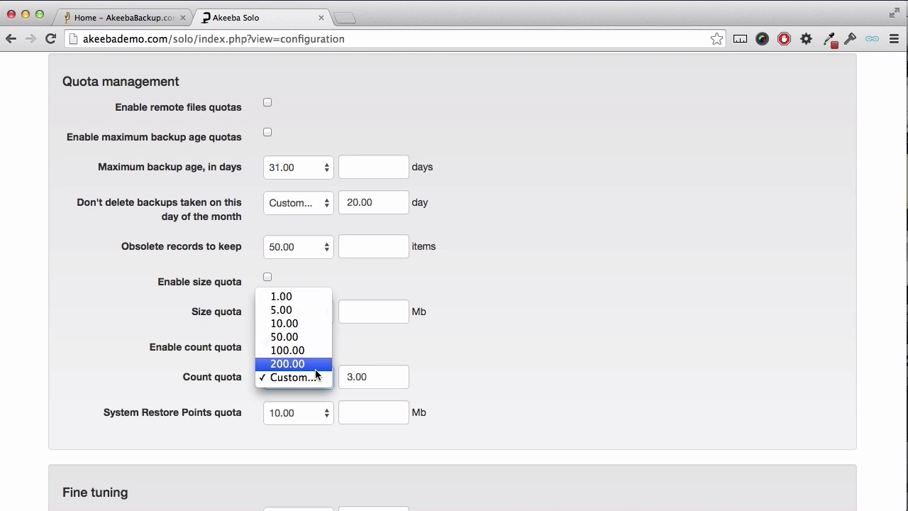
click(315, 378)
double_click(357, 377)
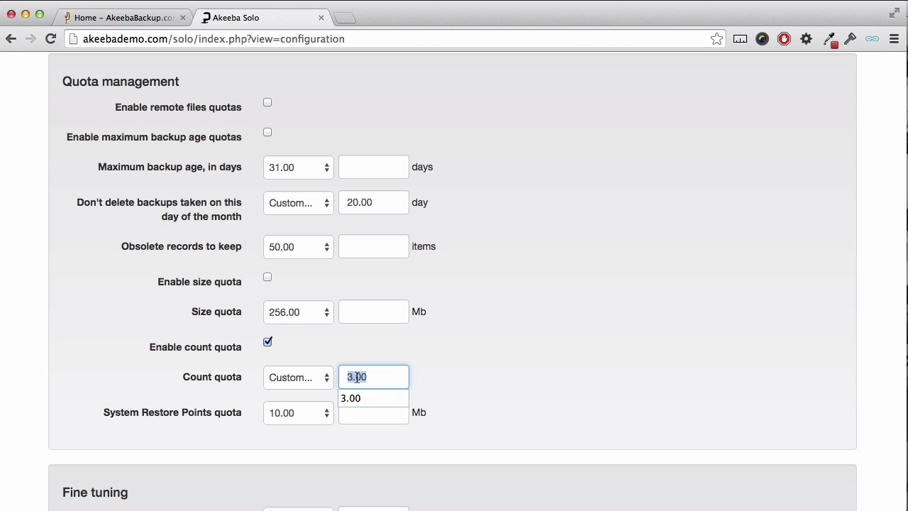
text(3)
click(482, 348)
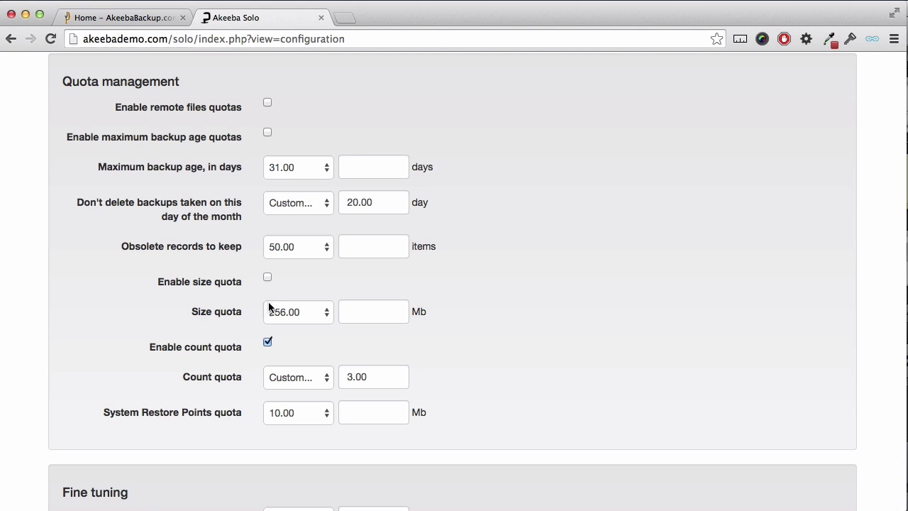
click(268, 342)
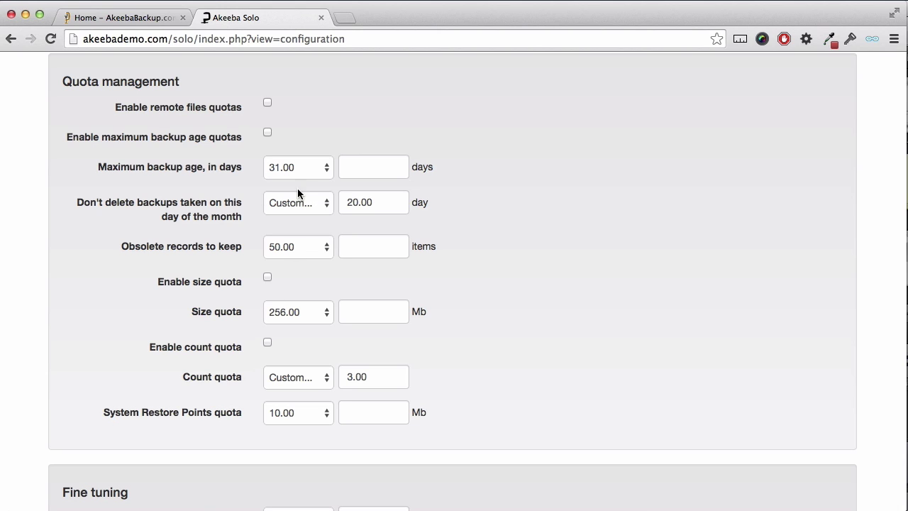
click(268, 133)
- Save & Close the quota settings and go to Manage Backups
scroll(319, 218, up, 15)
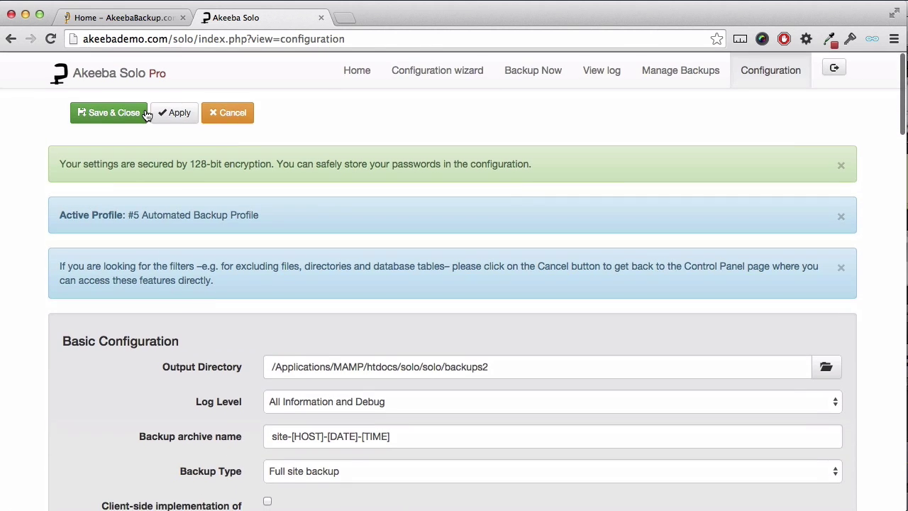
click(142, 114)
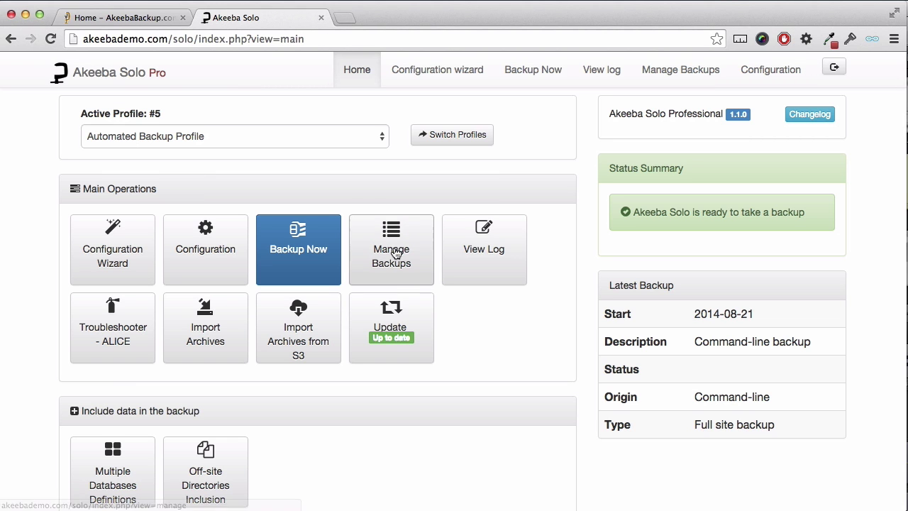
click(396, 254)
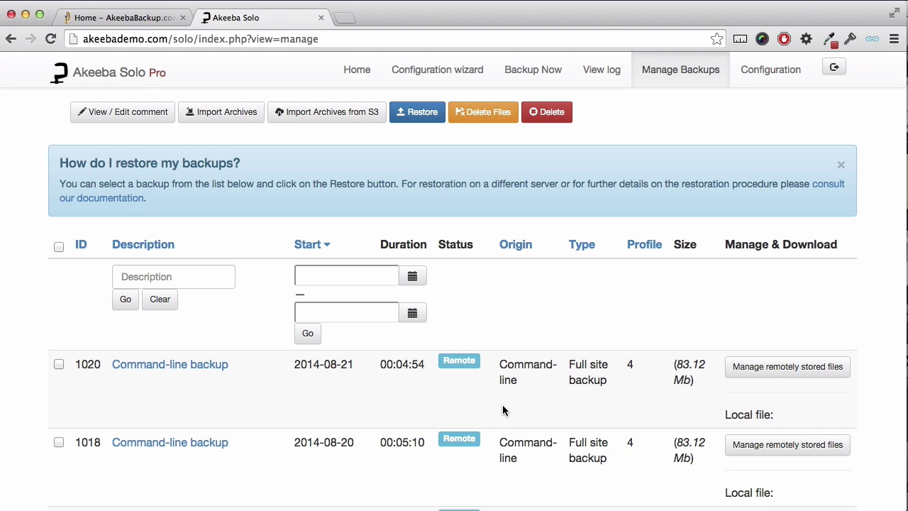
- Review the backup list: older backups obsolete, 20th-of-month backups still stored remotely
scroll(503, 411, down, 3)
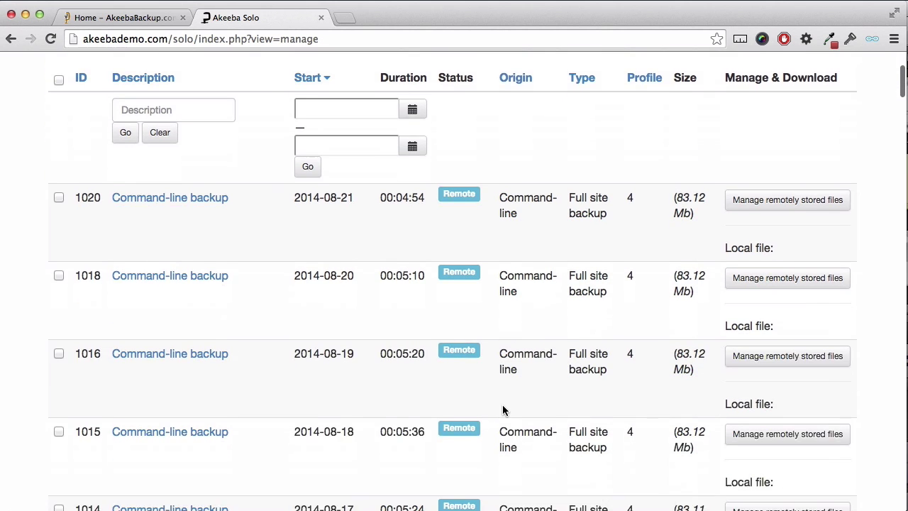
scroll(503, 411, down, 1)
scroll(503, 411, down, 3)
scroll(503, 411, down, 2)
scroll(503, 411, down, 1)
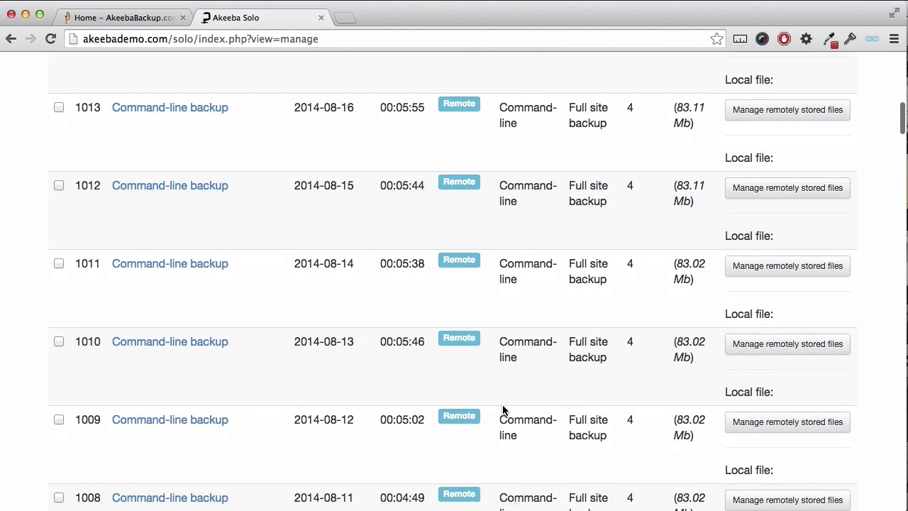
scroll(503, 410, down, 3)
scroll(503, 411, down, 3)
scroll(503, 410, down, 1)
scroll(503, 411, down, 1)
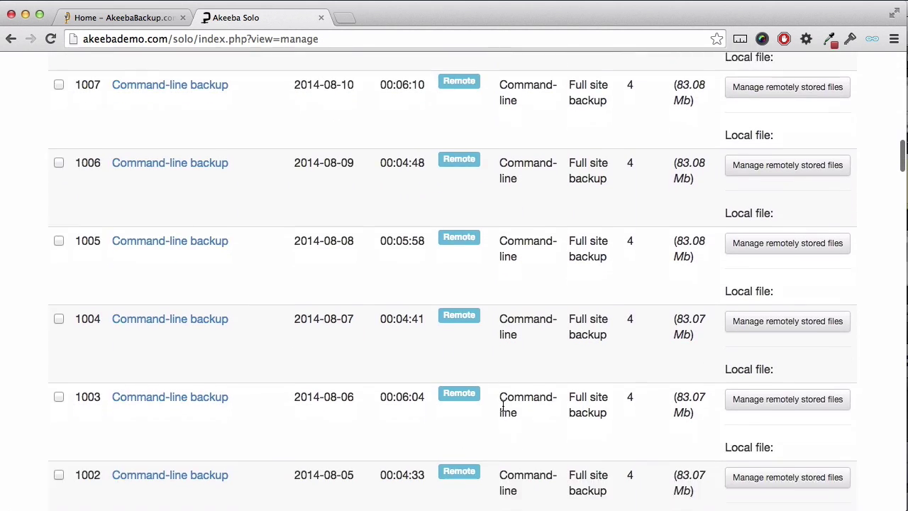
scroll(503, 410, down, 1)
scroll(503, 410, down, 3)
scroll(503, 410, down, 2)
scroll(503, 406, down, 2)
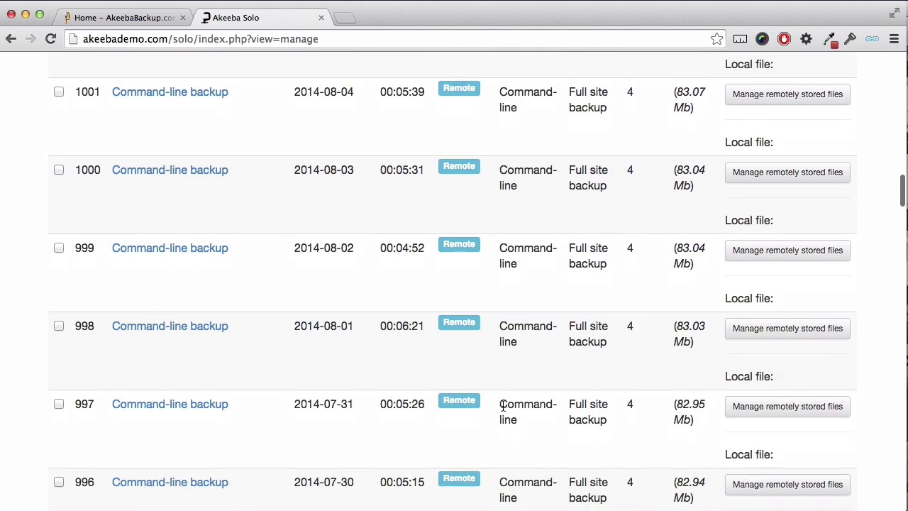
scroll(503, 406, down, 5)
scroll(504, 406, down, 2)
scroll(503, 406, down, 3)
scroll(503, 406, up, 2)
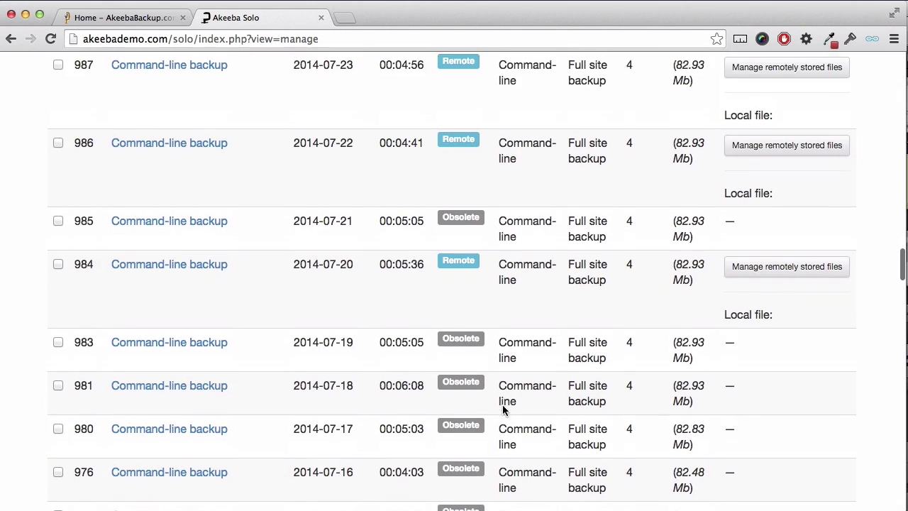
scroll(503, 406, up, 1)
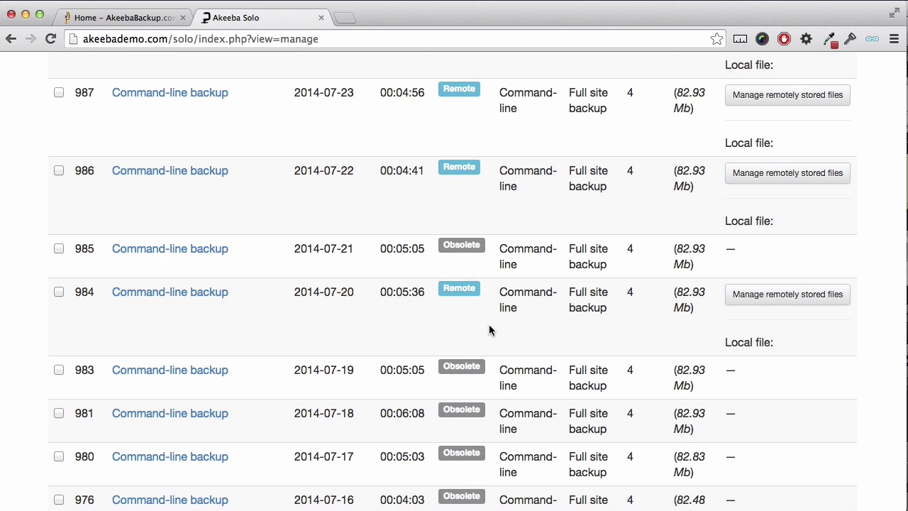
scroll(488, 327, down, 5)
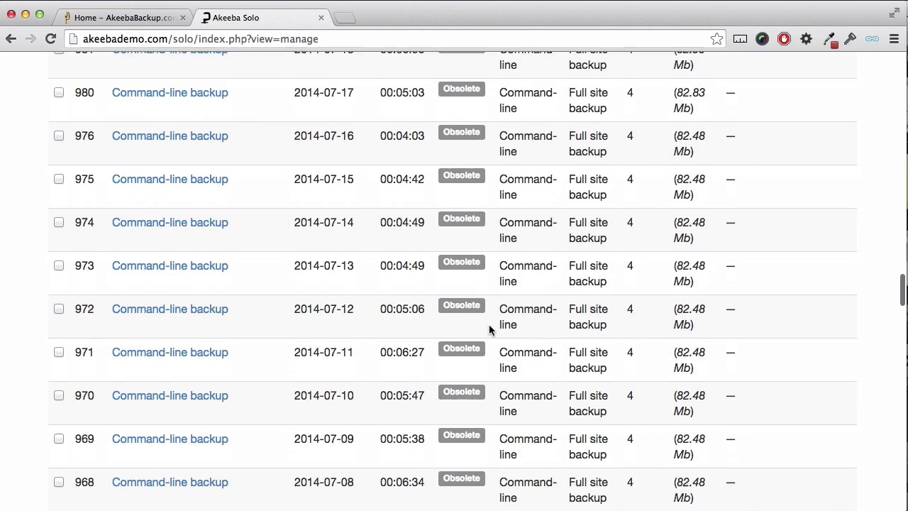
scroll(489, 326, down, 2)
scroll(488, 329, down, 3)
scroll(489, 328, down, 2)
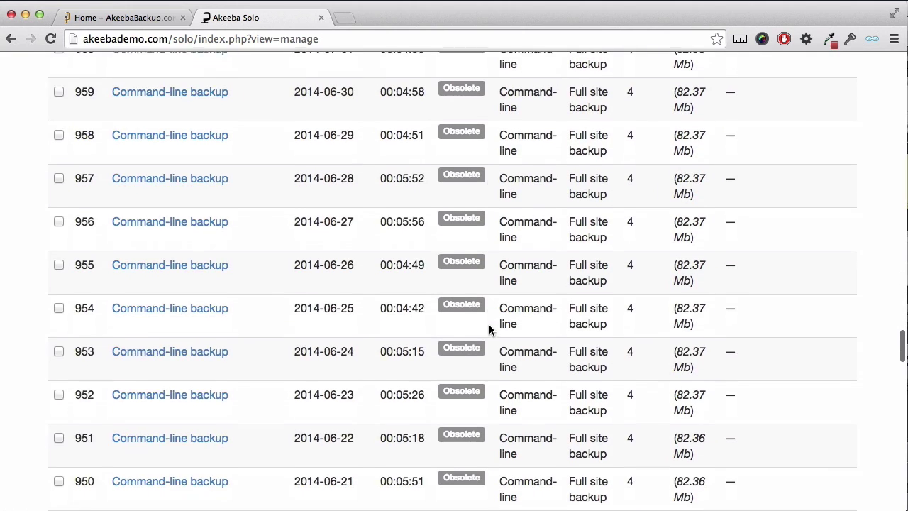
scroll(489, 329, down, 5)
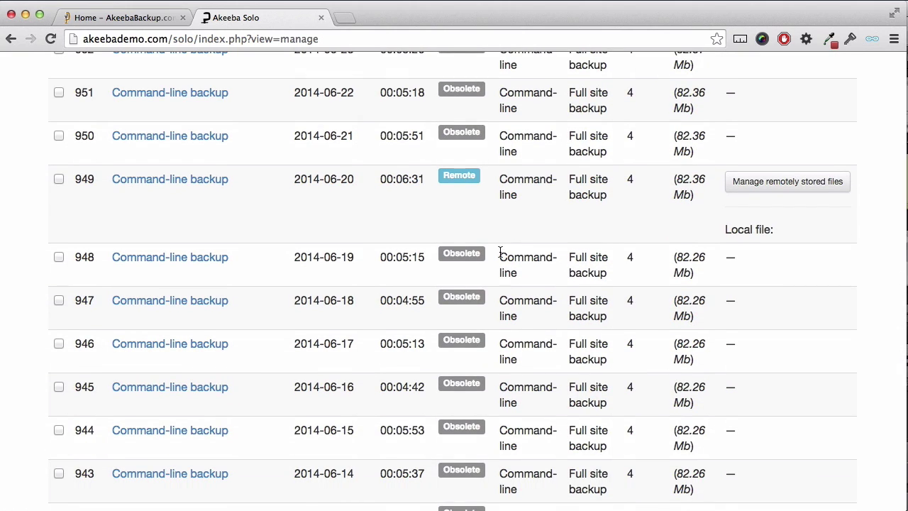